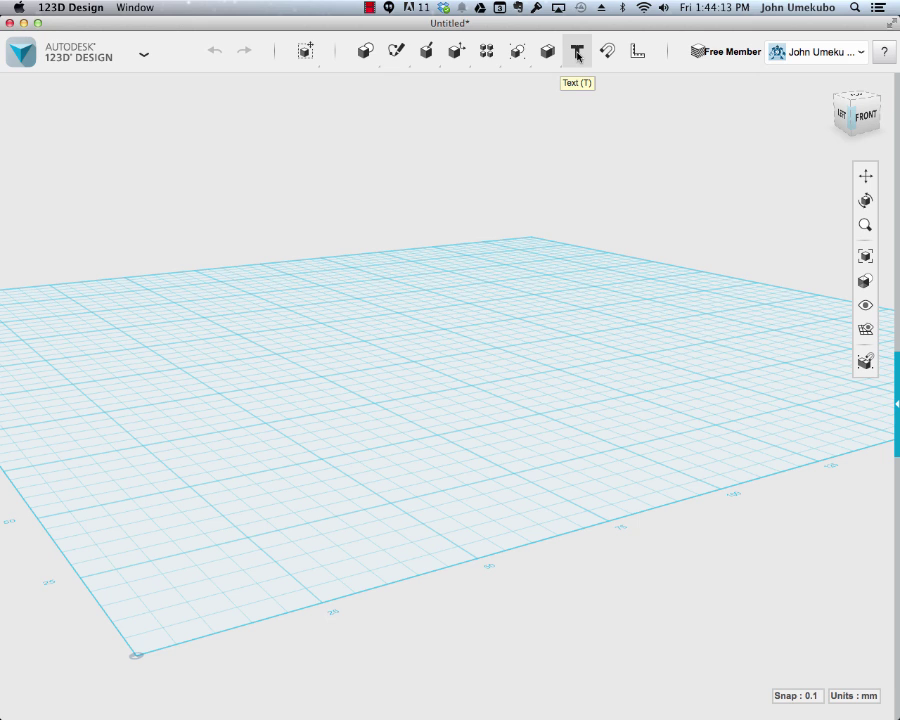
- Place a placeholder 'Text' object on the grid, with its Text dialog set to Arial 10 mm
click(577, 53)
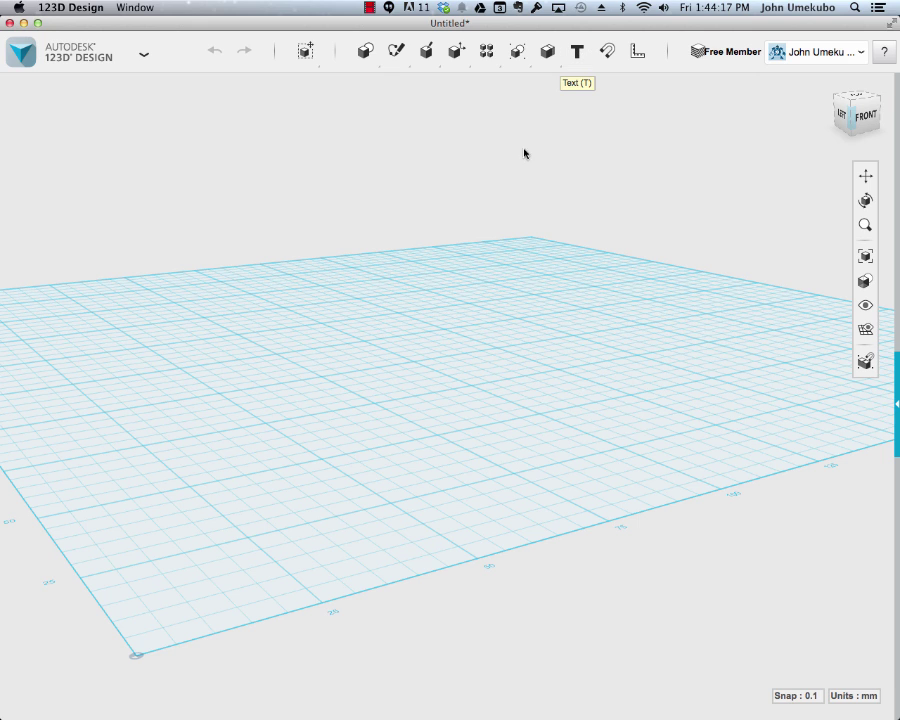
click(392, 342)
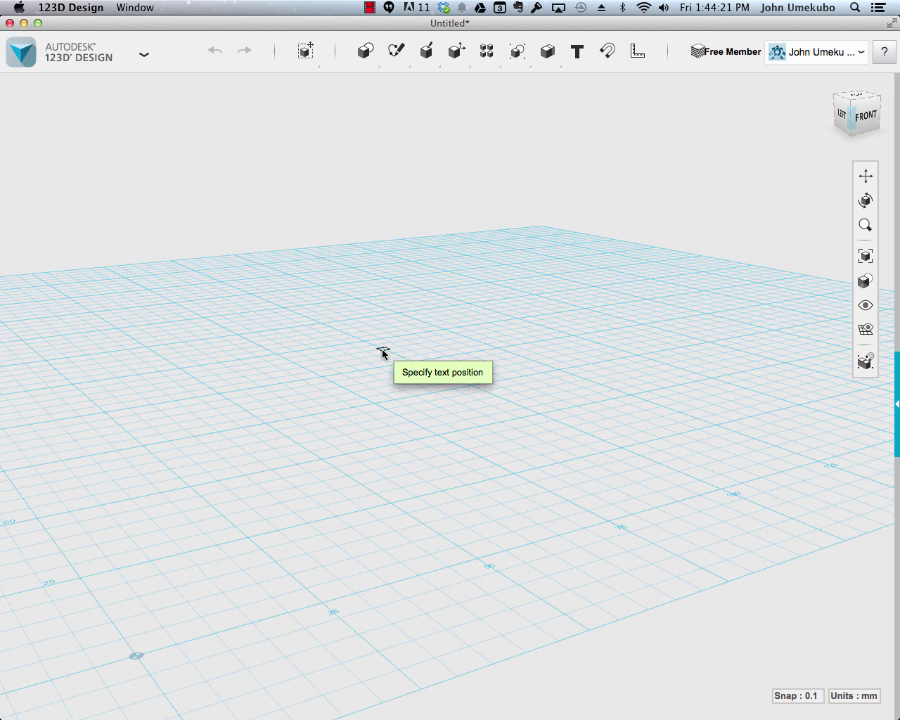
click(384, 348)
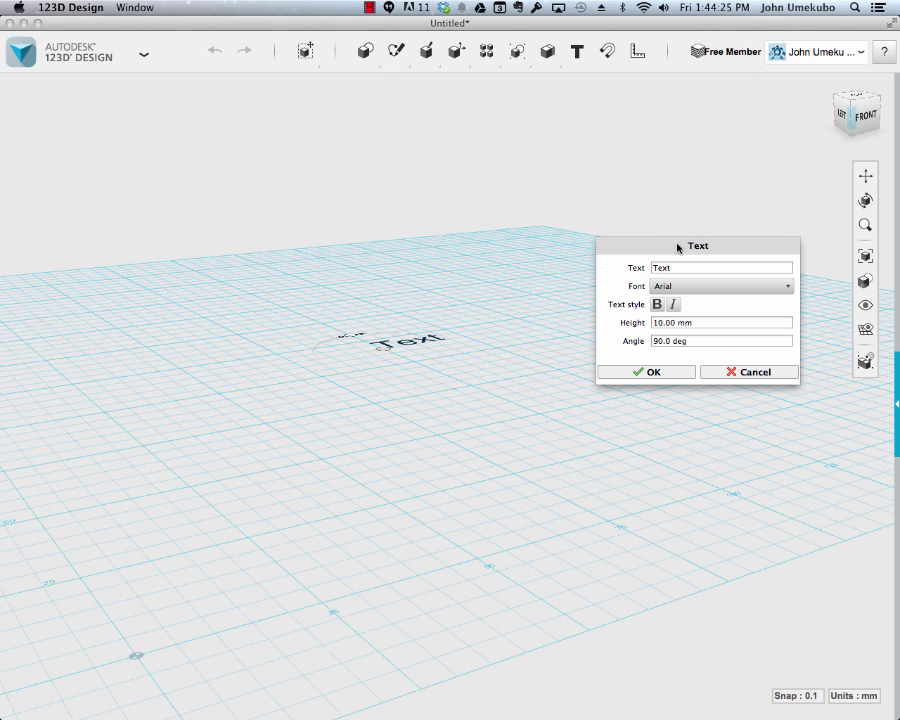
- Replace the placeholder with HELLO and set the font to Century
click(669, 267)
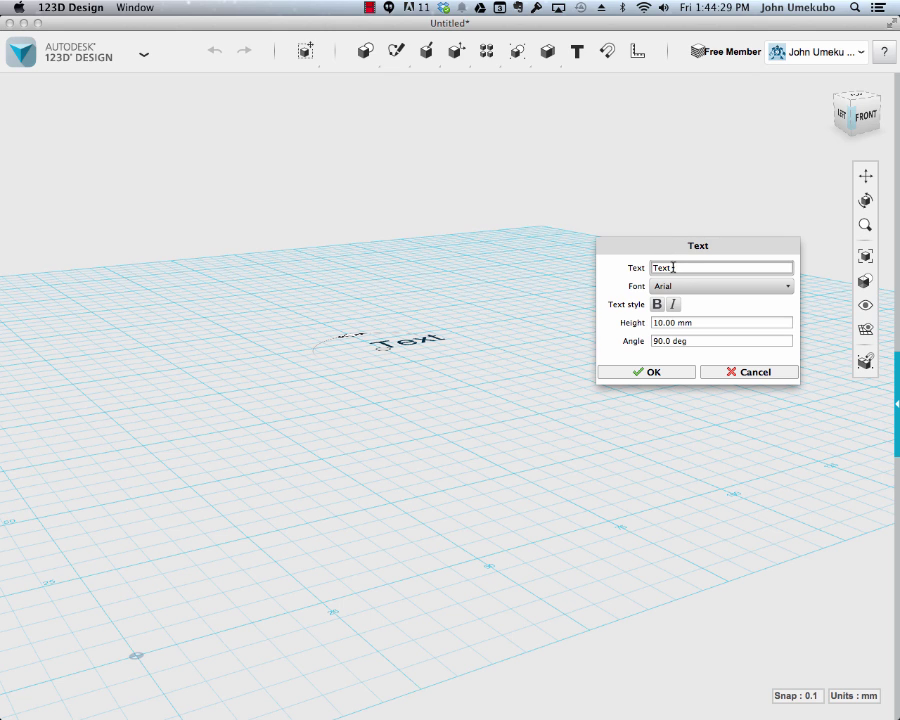
drag(675, 267, 651, 267)
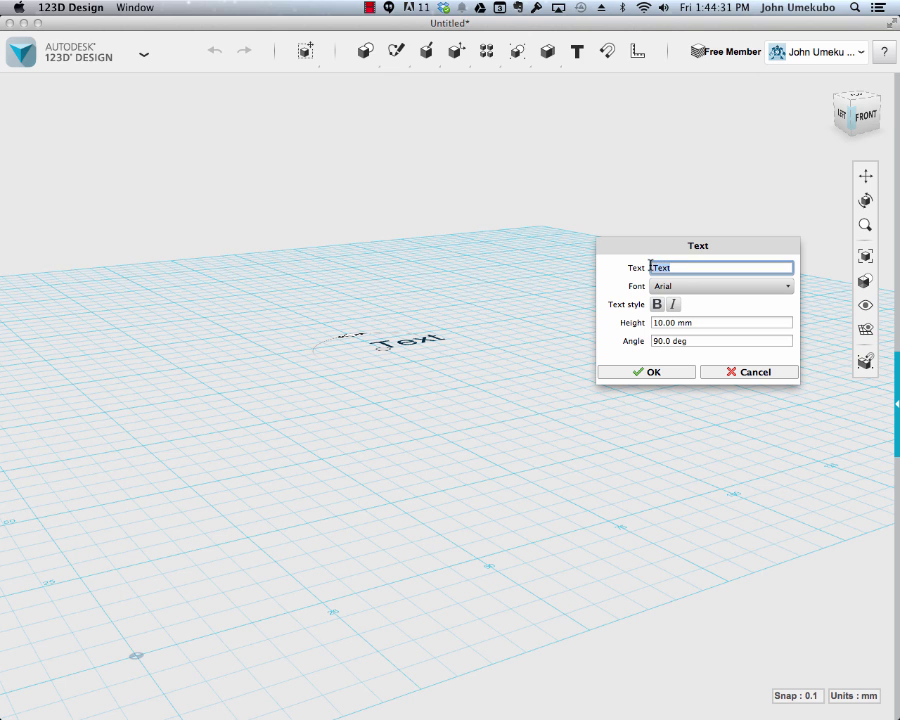
text(HELLO)
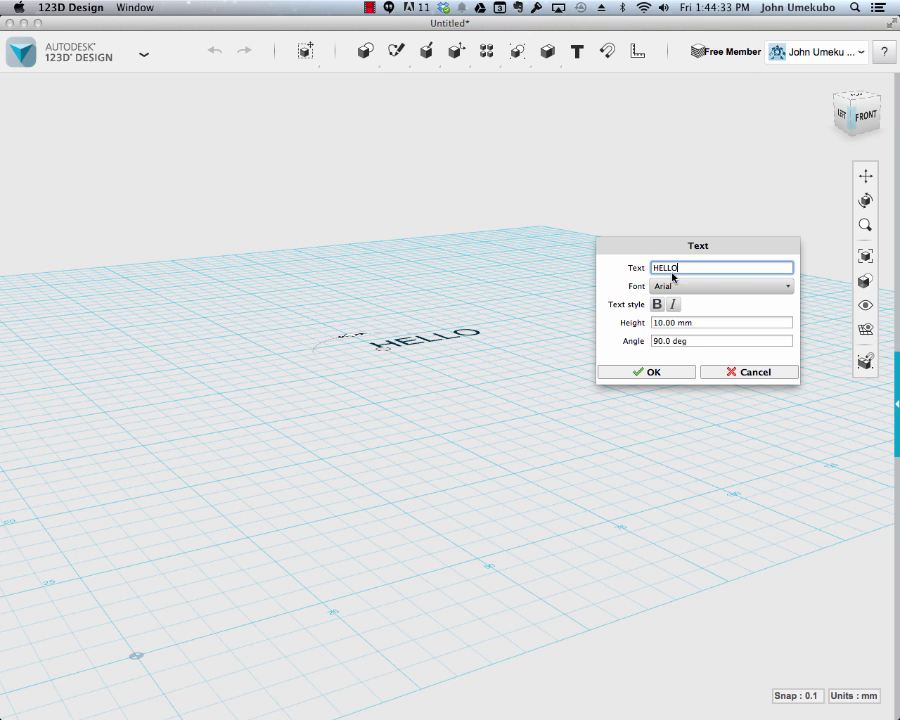
click(677, 286)
scroll(693, 360, down, 5)
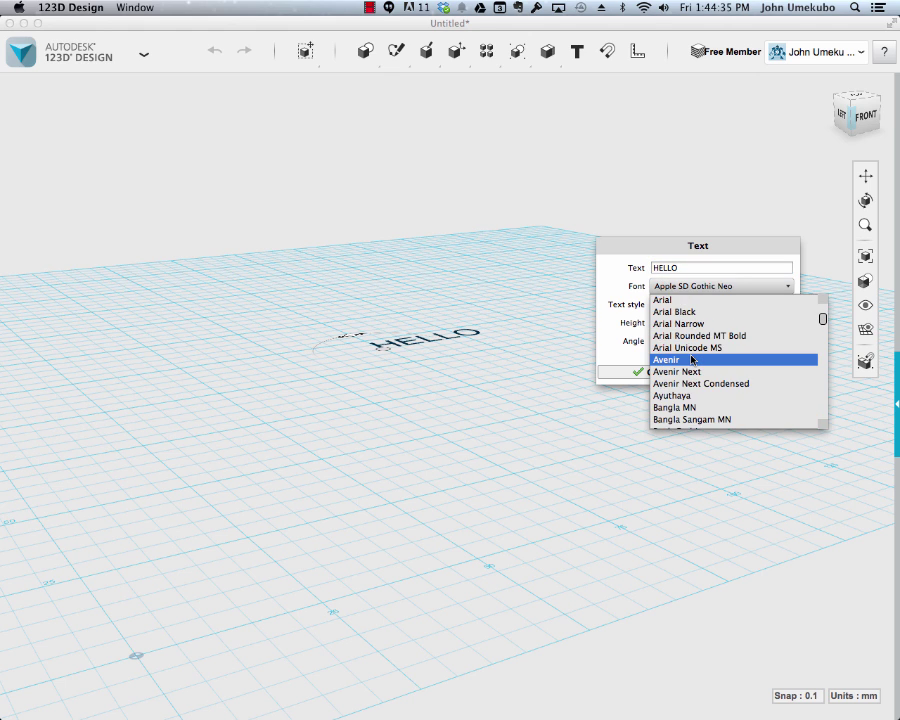
scroll(693, 358, down, 10)
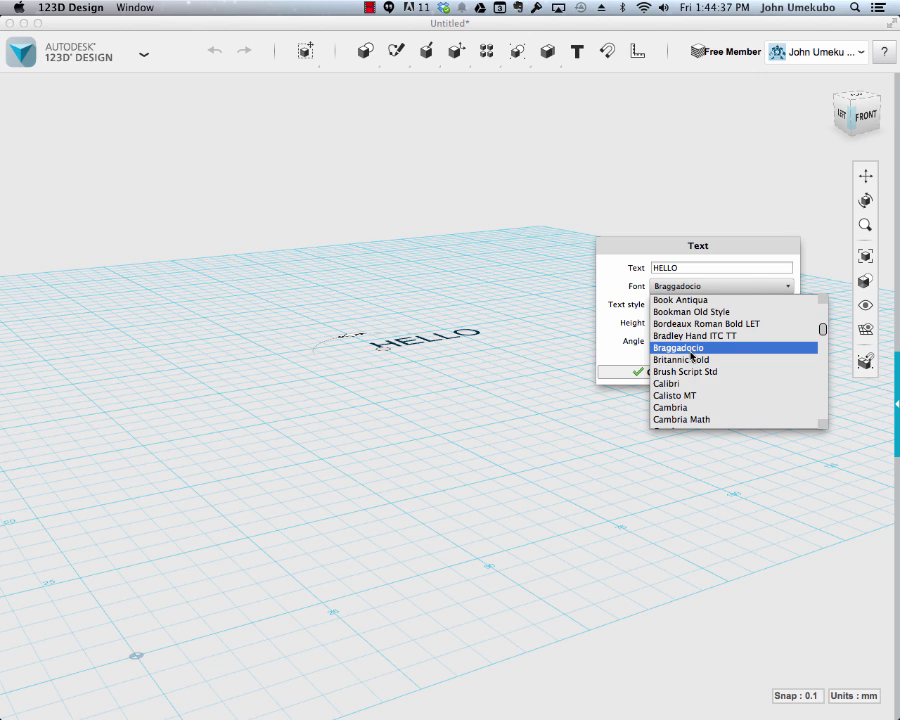
scroll(690, 352, down, 3)
click(676, 395)
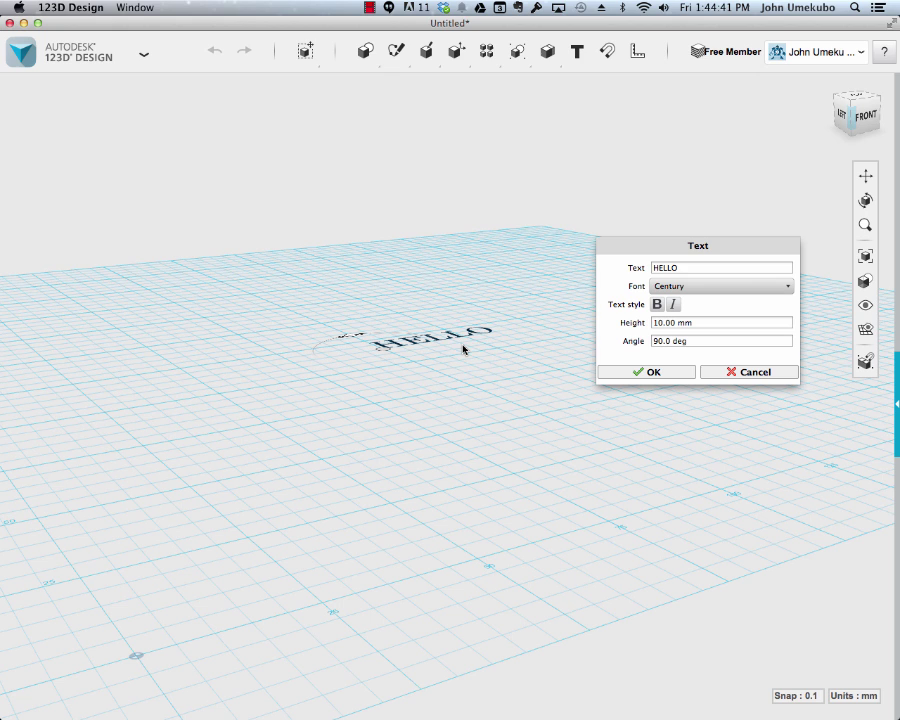
- Set the text height to 20 mm, leaving the angle at 90 degrees
click(661, 323)
drag(661, 323, 646, 324)
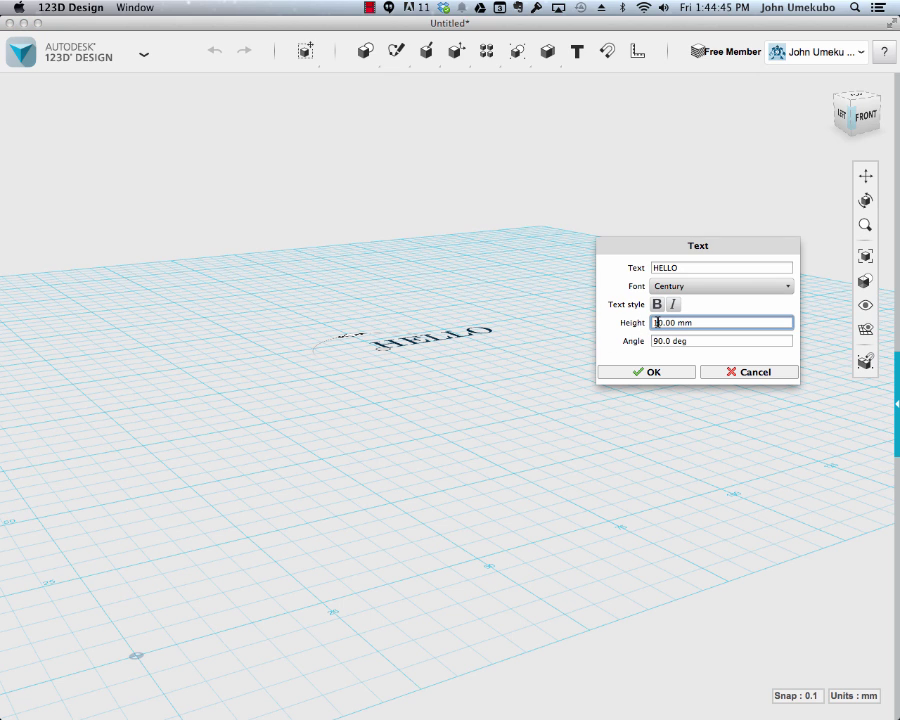
text(2)
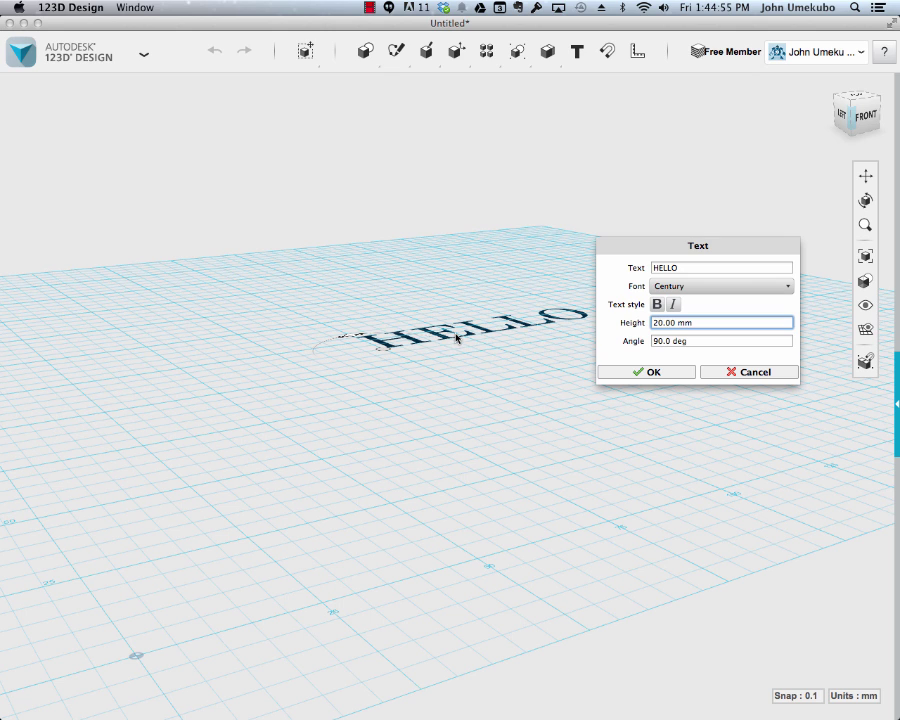
click(653, 341)
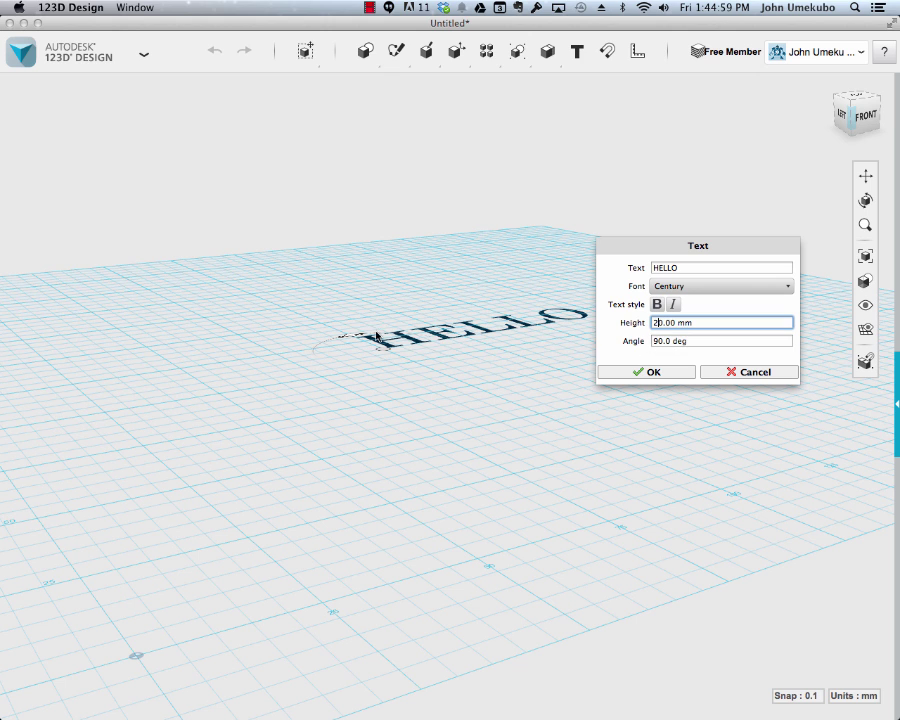
mouse_move(357, 341)
mouse_down()
mouse_move(350, 333)
mouse_move(323, 345)
mouse_move(348, 334)
mouse_up()
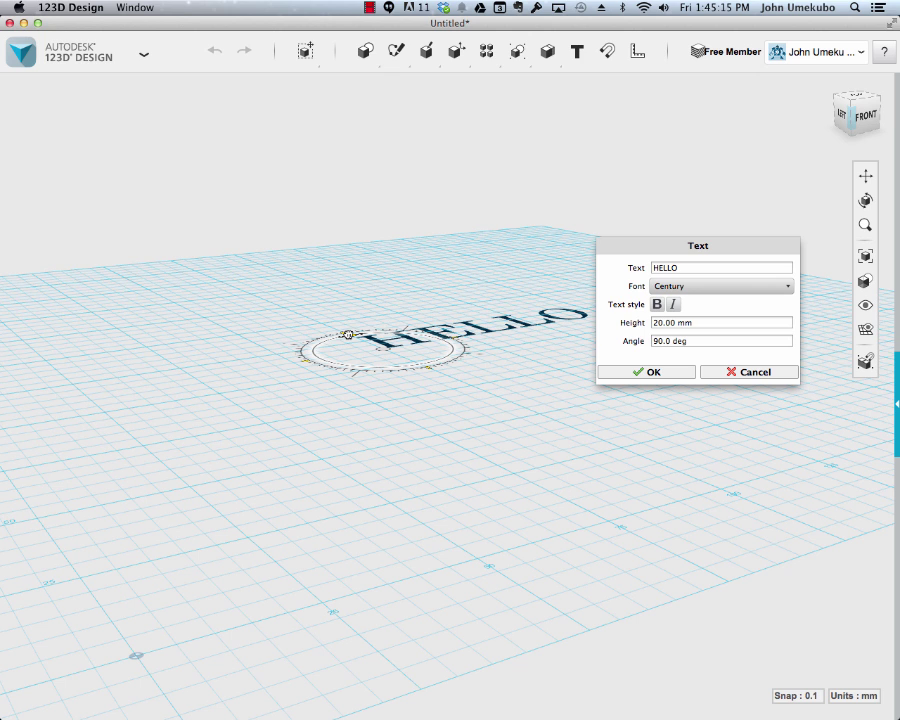
- Confirm the HELLO text, zoom in on it, and select it to show its action bar
click(653, 372)
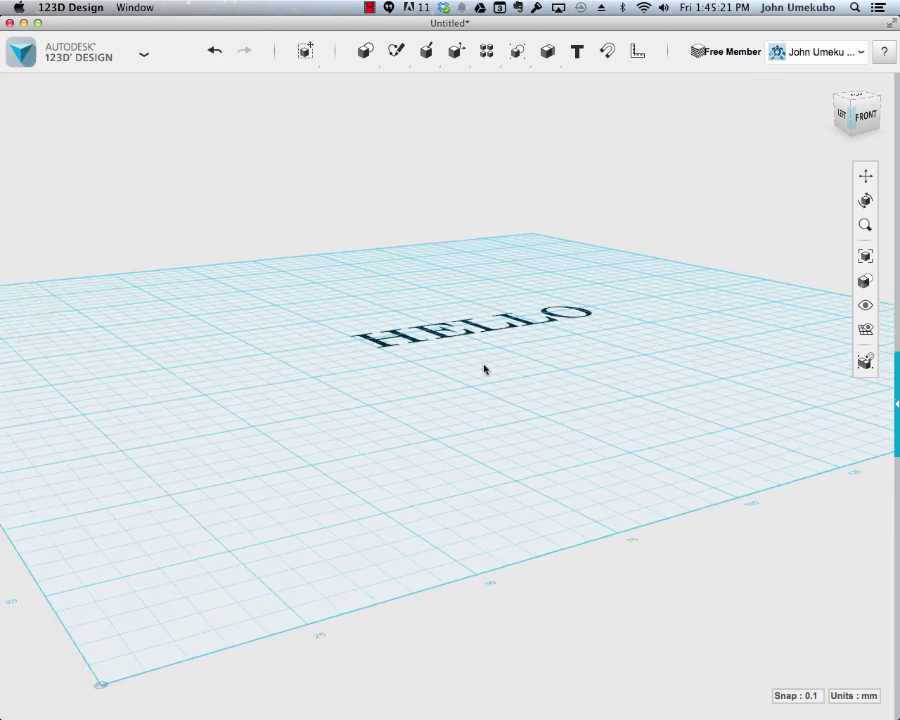
scroll(483, 368, up, 2)
middle_drag(490, 352, 490, 416)
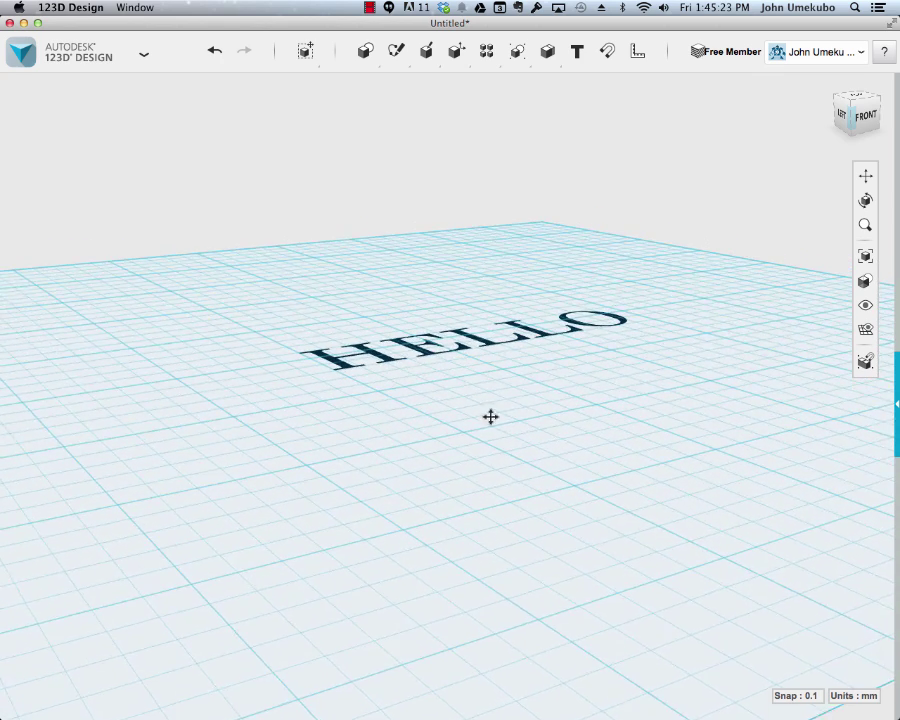
click(485, 343)
mouse_move(510, 401)
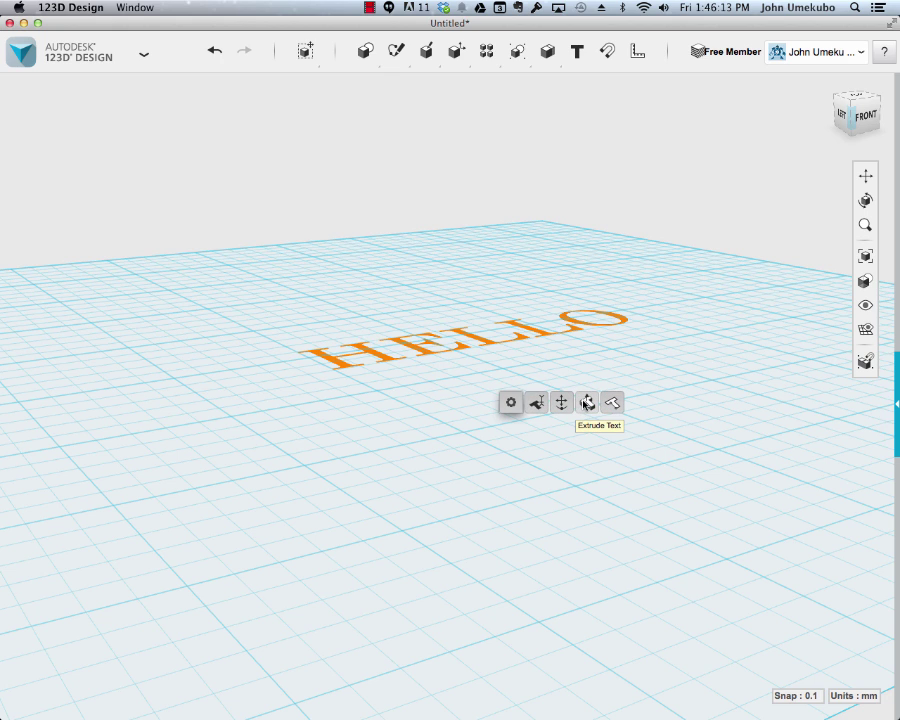
- Extrude the HELLO letters 4 mm up from the grid
click(587, 404)
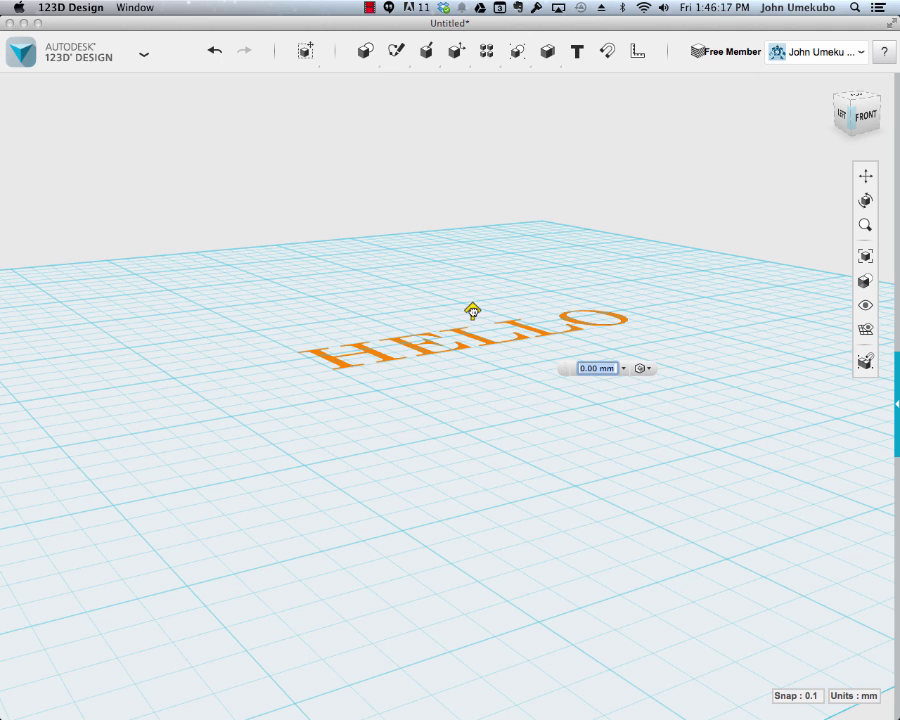
drag(472, 311, 477, 290)
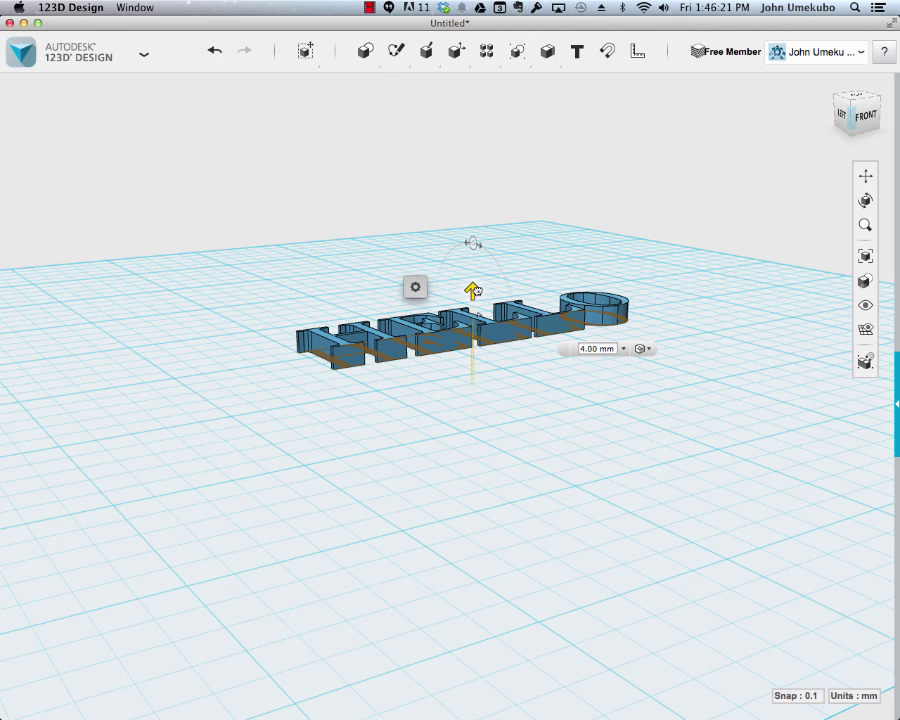
click(581, 348)
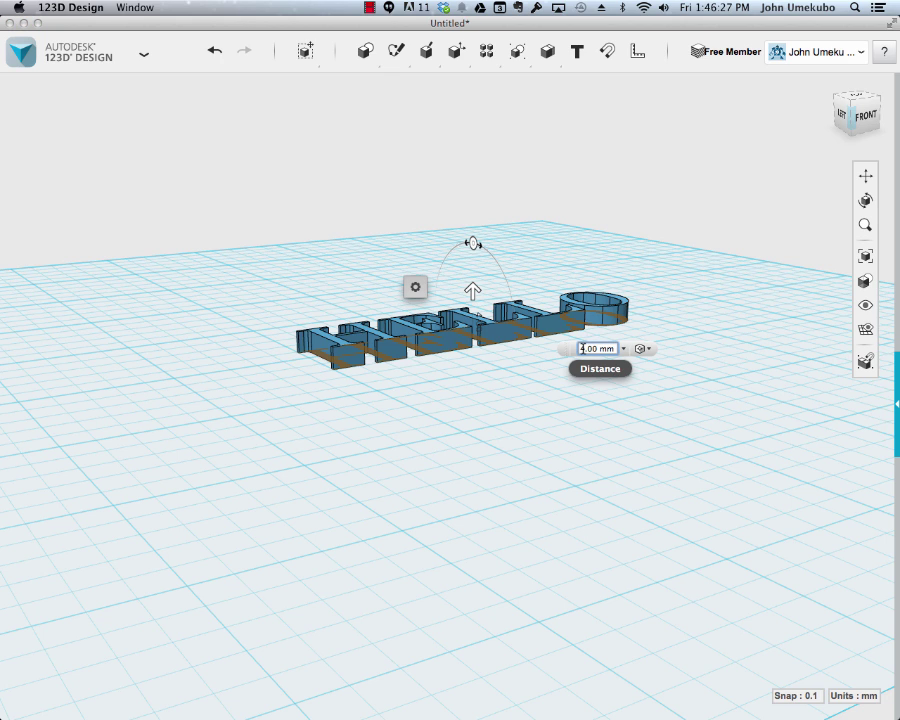
key(Return)
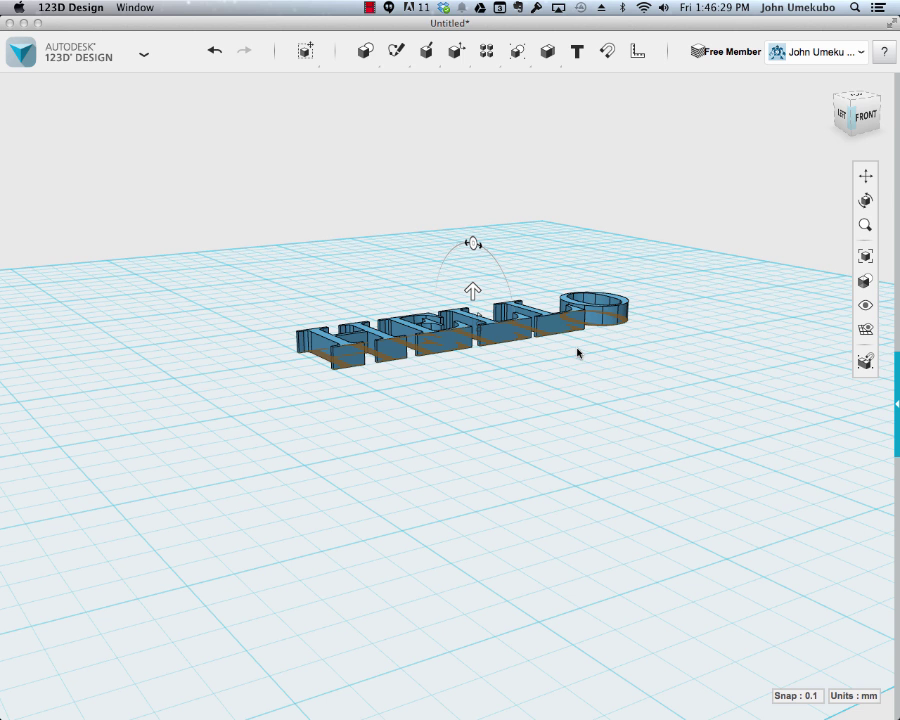
right_drag(614, 334, 600, 348)
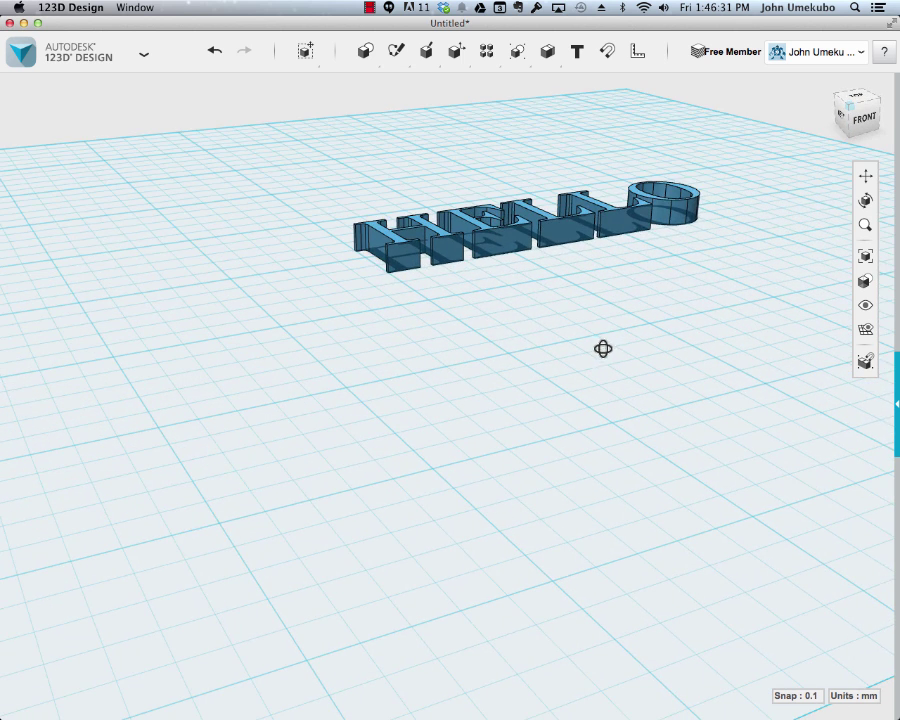
- Orbit around the extruded HELLO letters to view them from lower and closer angles
click(866, 200)
drag(561, 226, 479, 357)
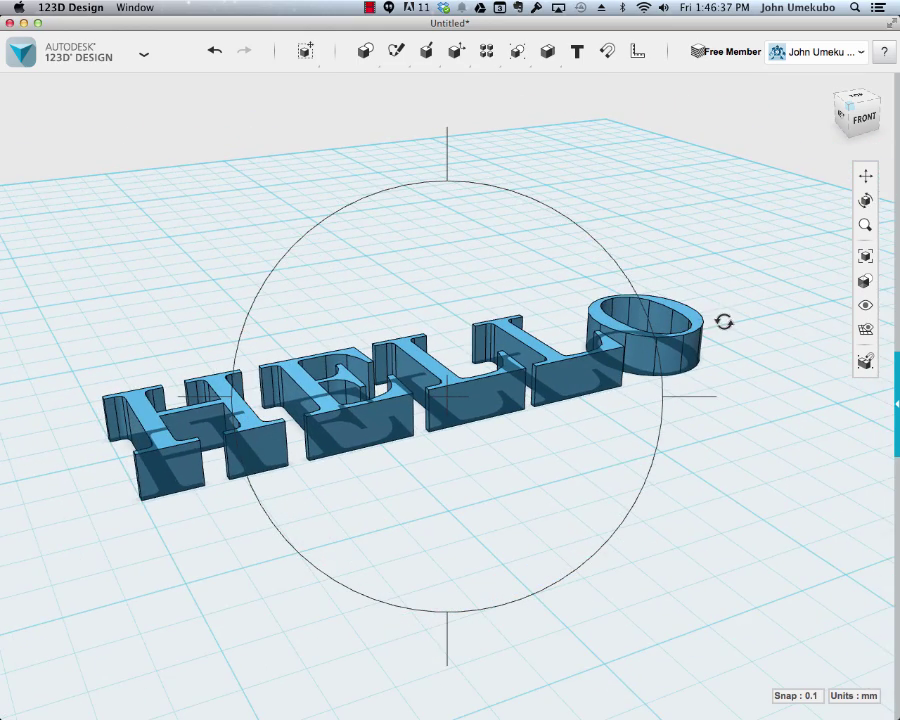
drag(657, 249, 633, 273)
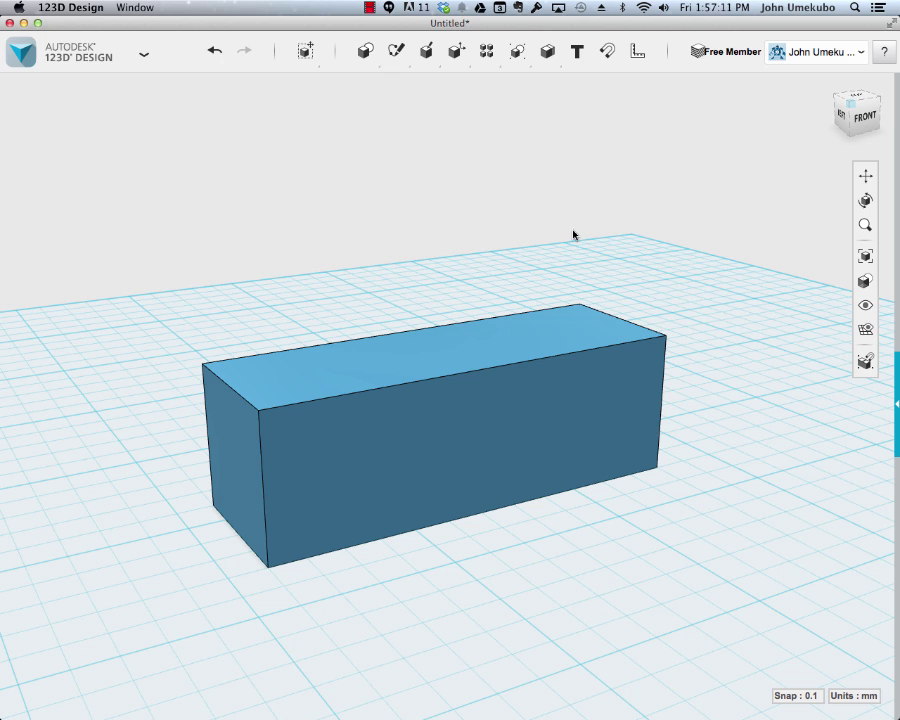
click(396, 352)
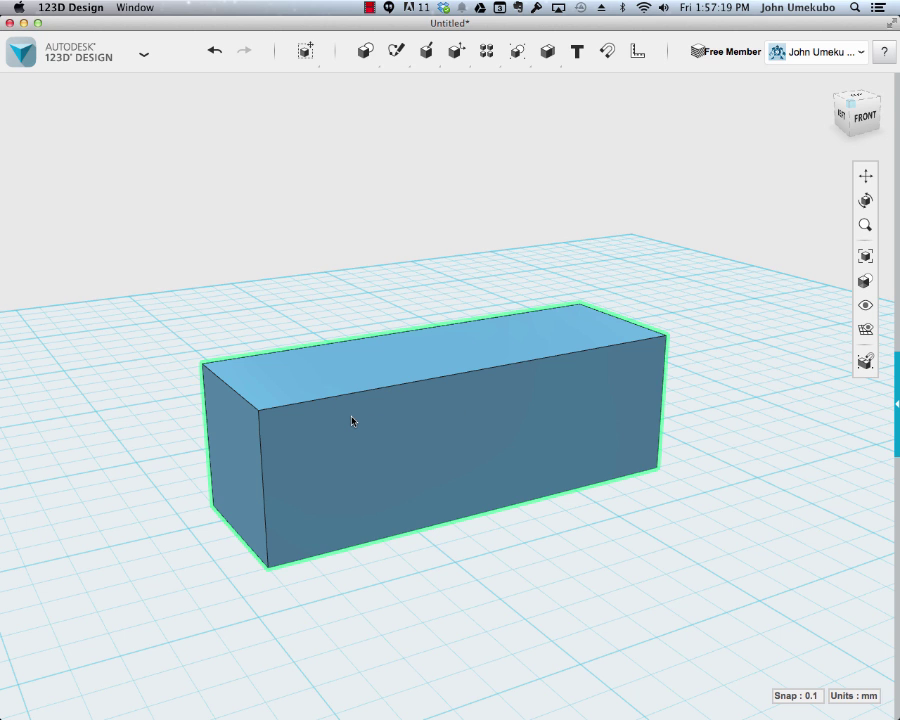
scroll(352, 419, up, 2)
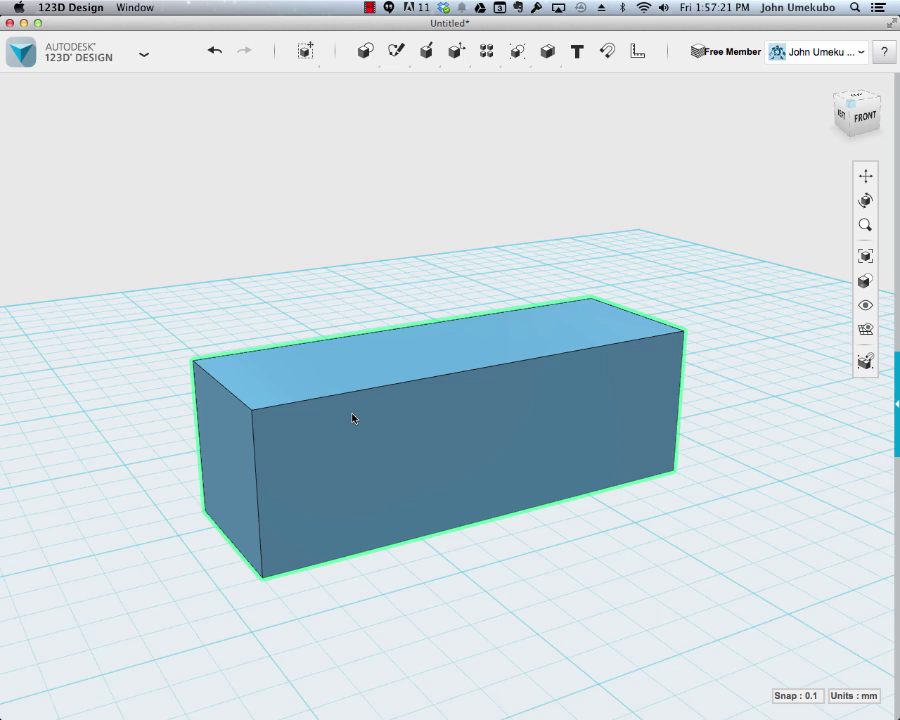
scroll(353, 418, up, 1)
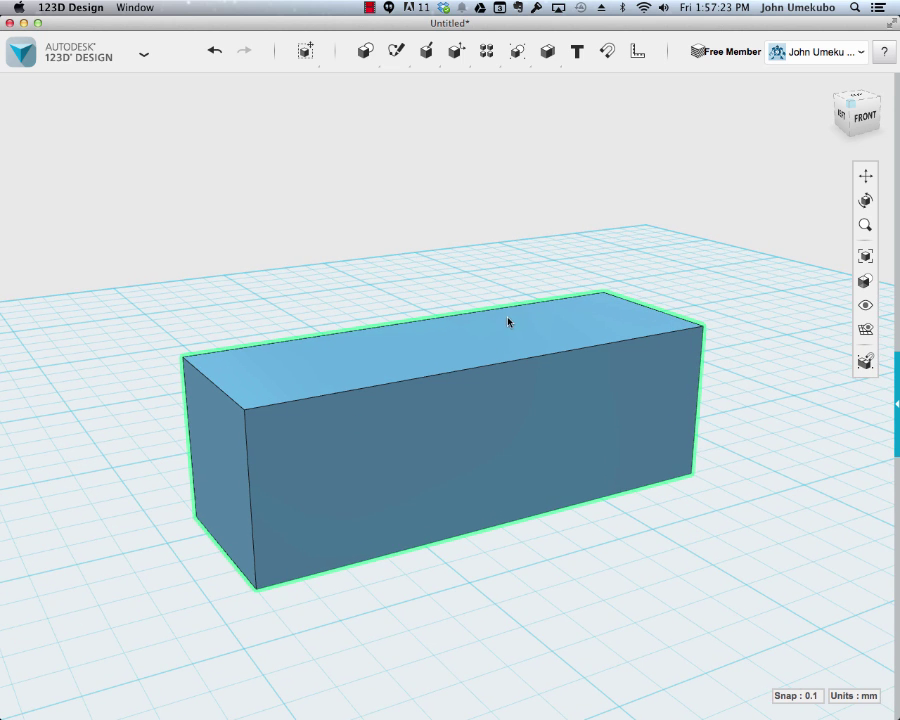
- Write HELLO in Arial 10 mm on the box's front face, positioned low and right
click(599, 106)
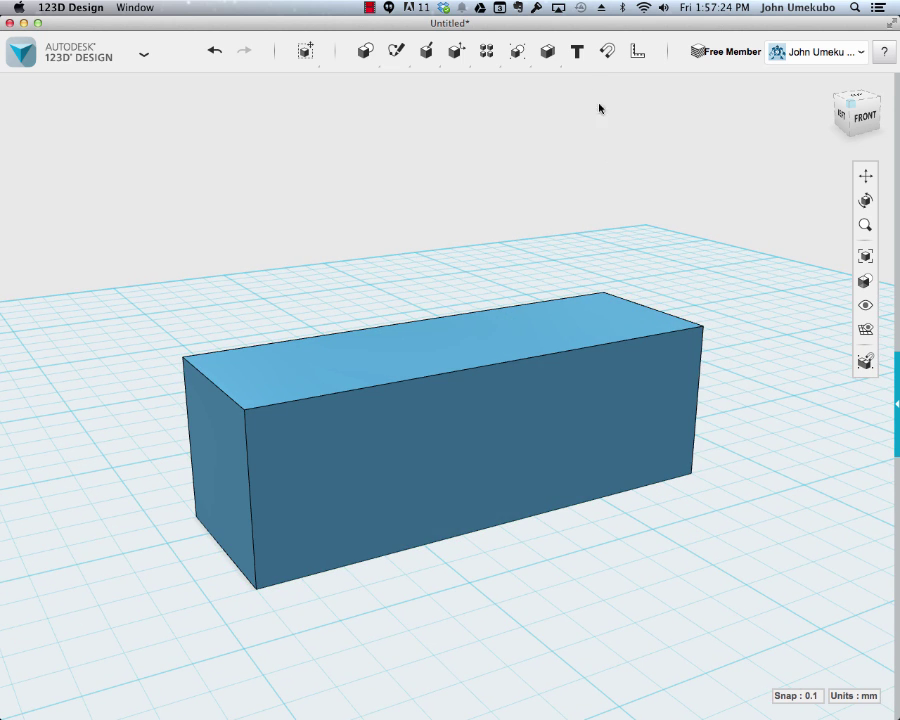
click(578, 55)
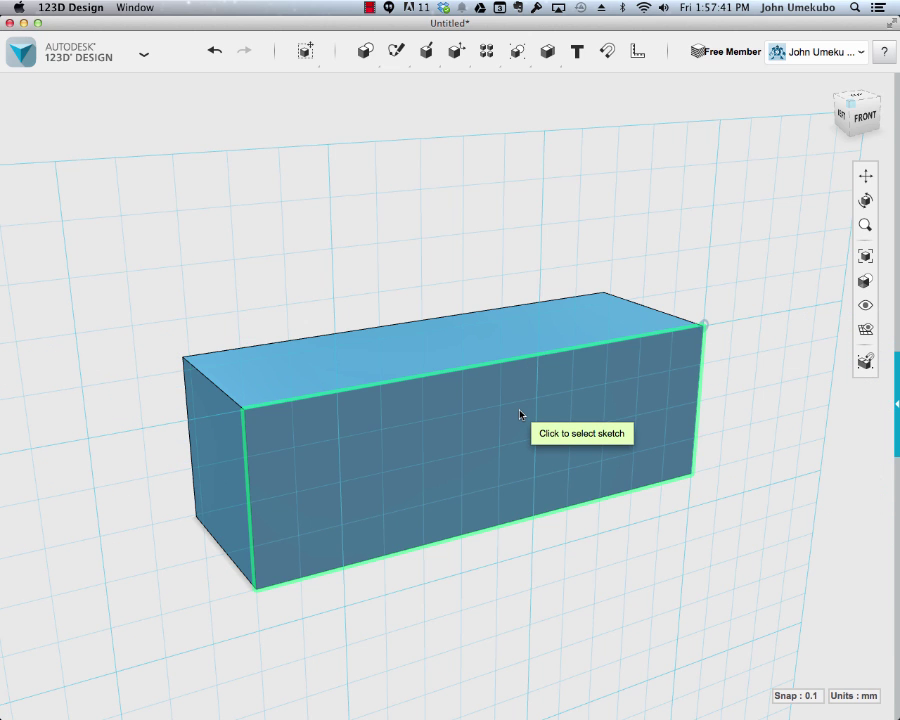
click(431, 428)
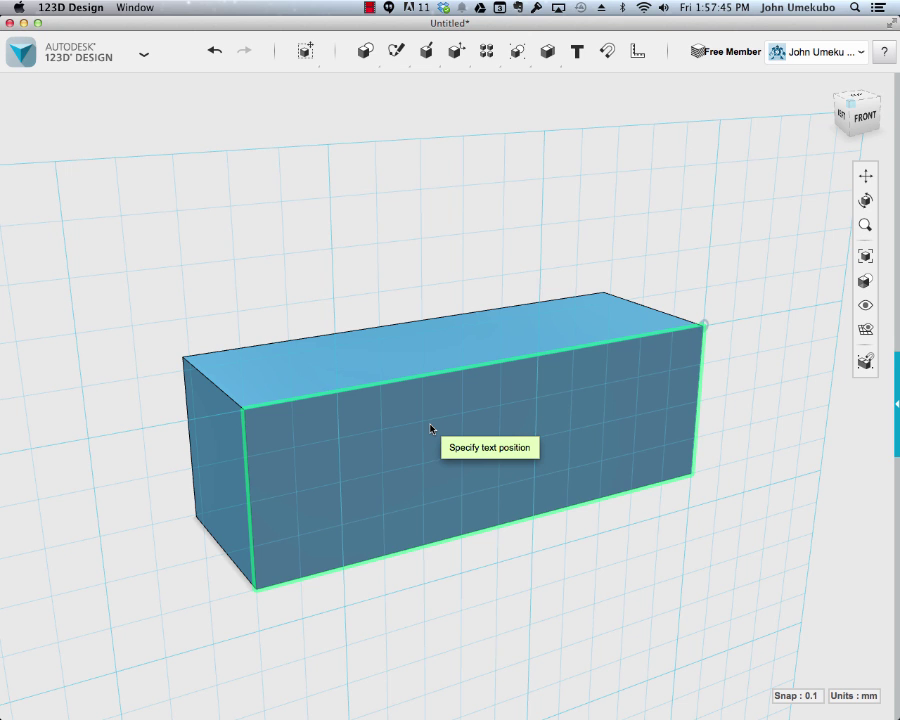
click(421, 421)
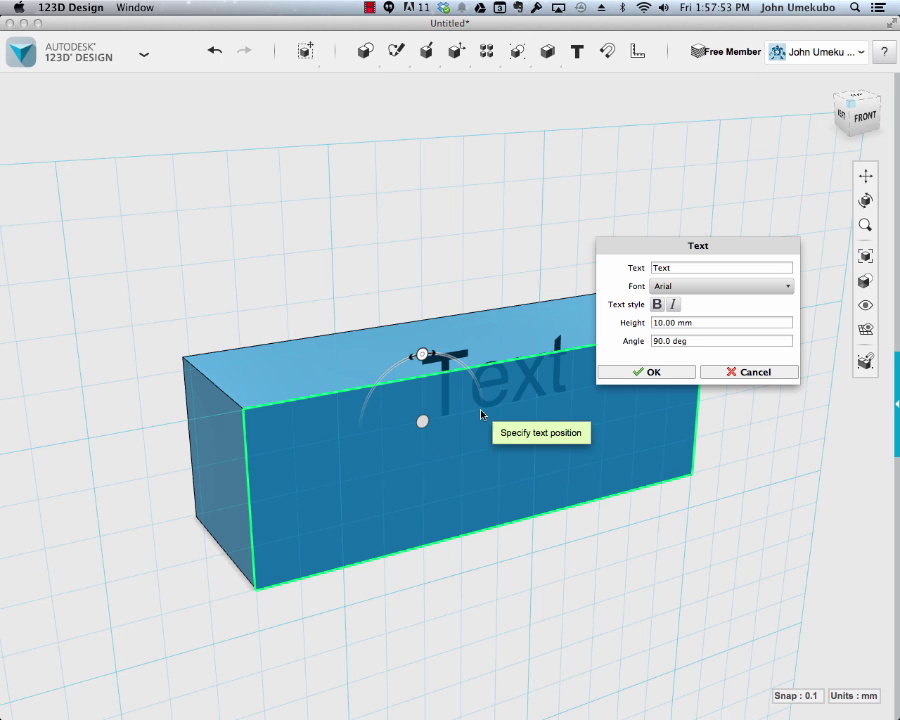
drag(421, 421, 425, 490)
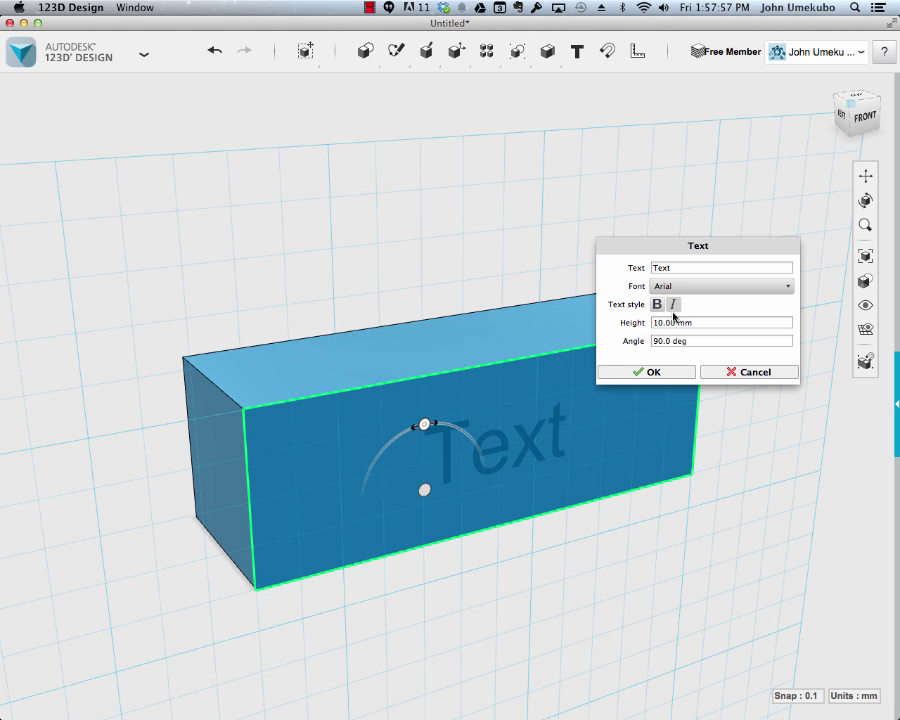
double_click(670, 267)
text(HELLO)
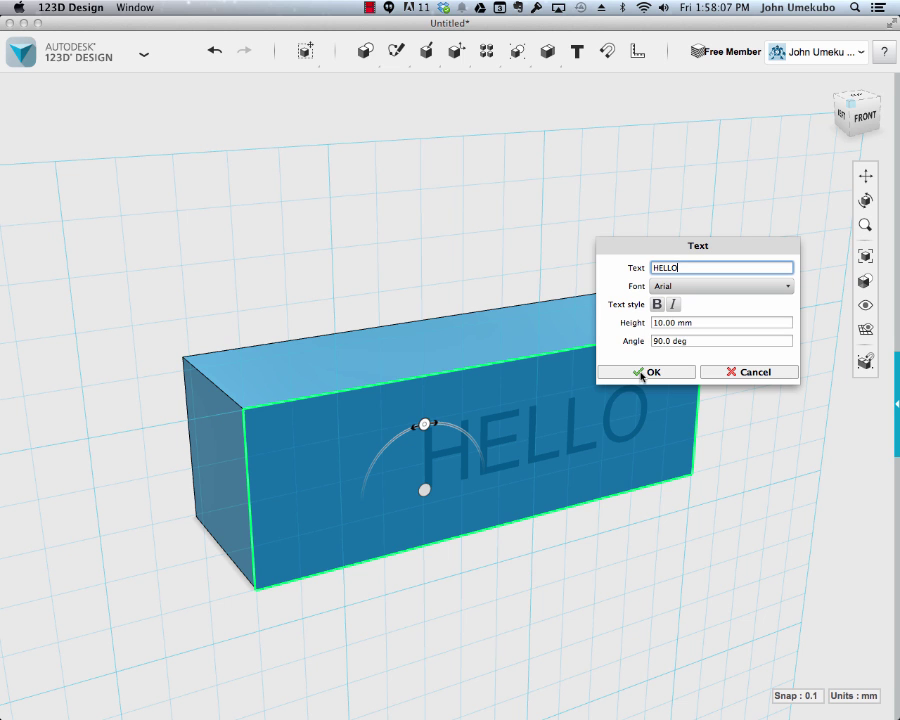
click(642, 373)
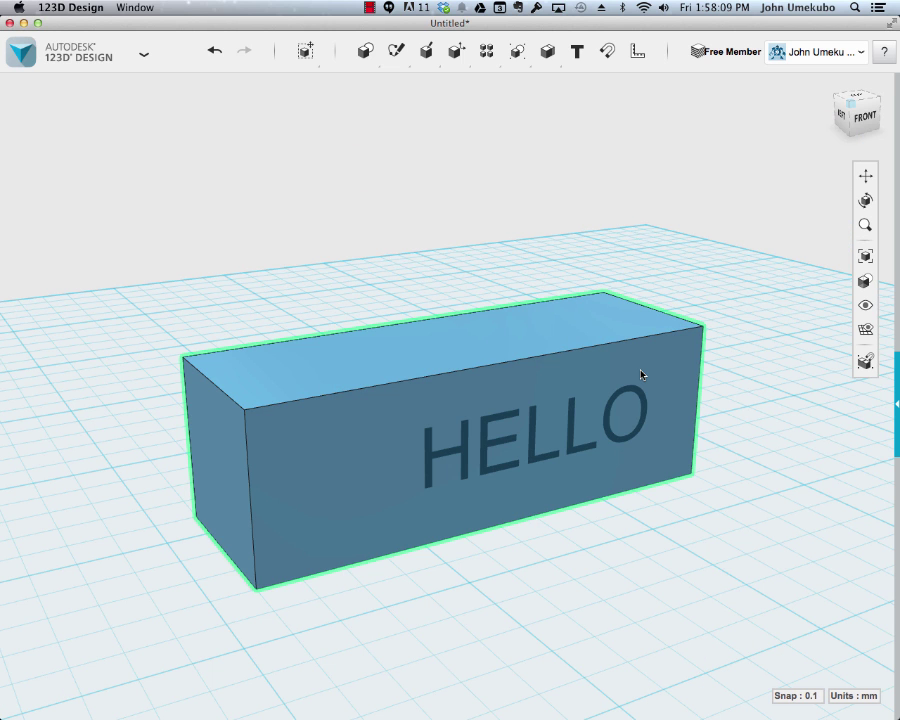
- Select the HELLO lettering on the box's front face to bring up its extrude actions
click(520, 571)
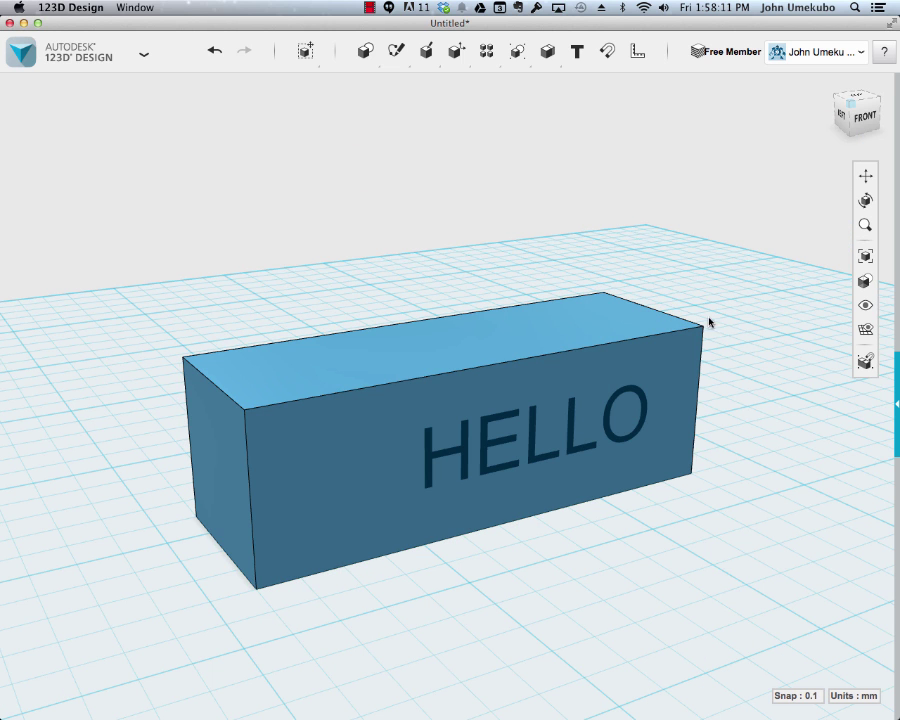
click(509, 505)
click(538, 526)
scroll(538, 526, up, 4)
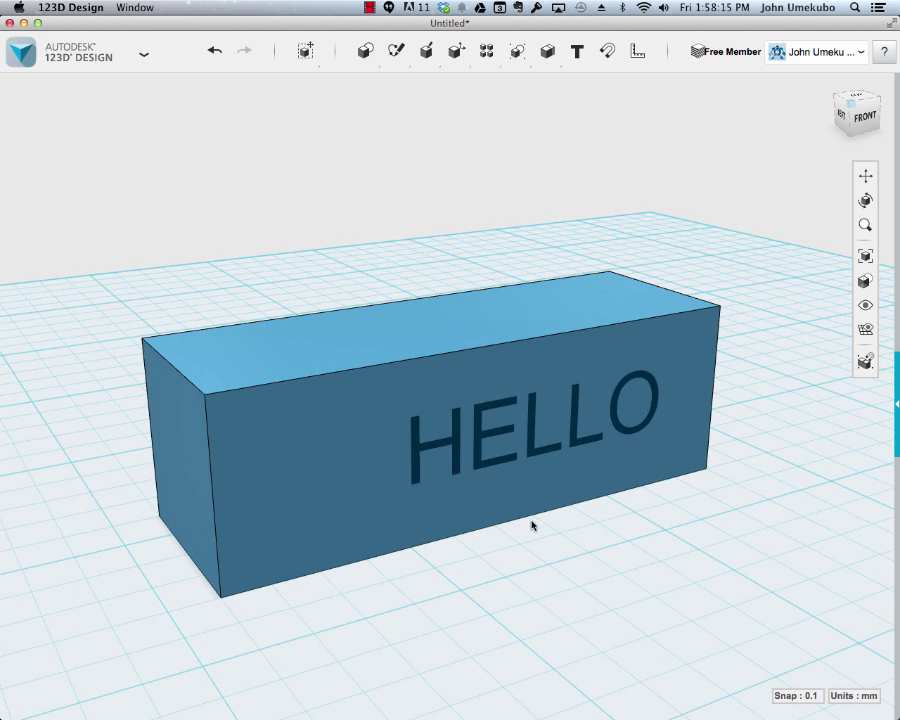
click(520, 485)
click(533, 428)
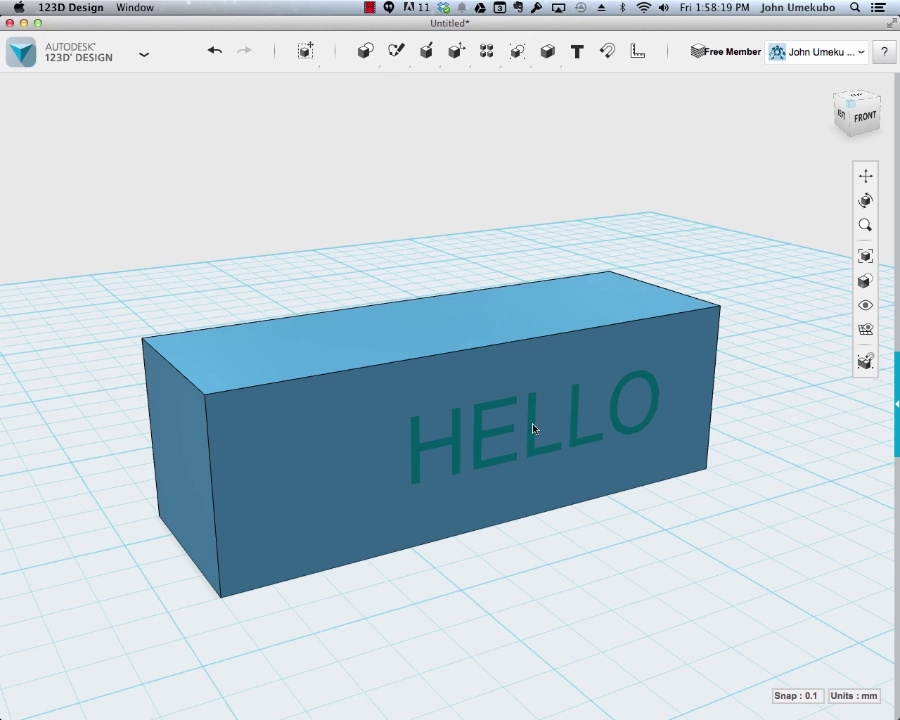
click(533, 429)
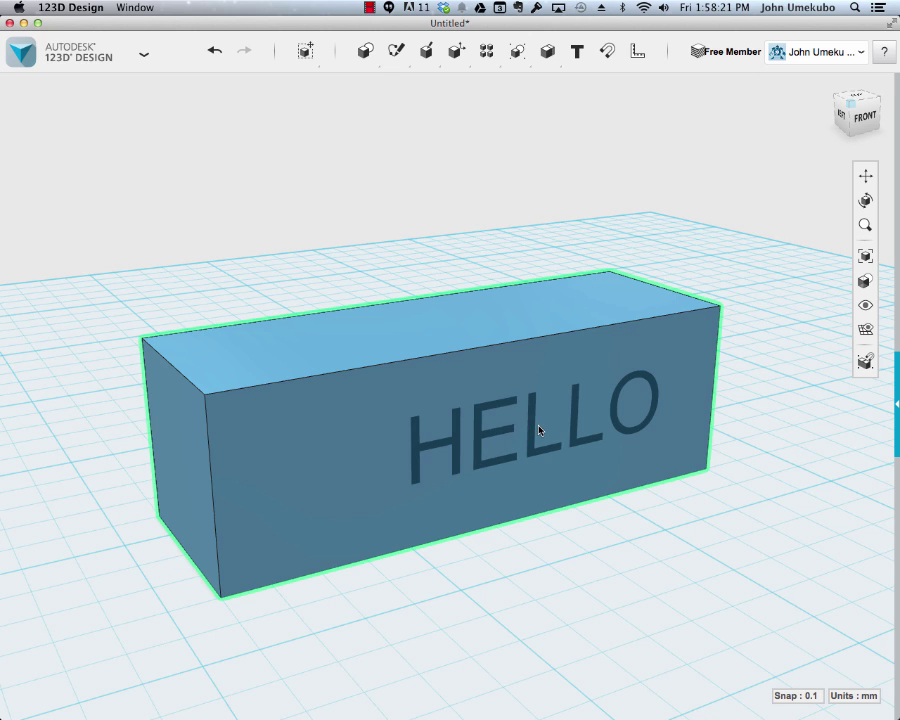
click(535, 431)
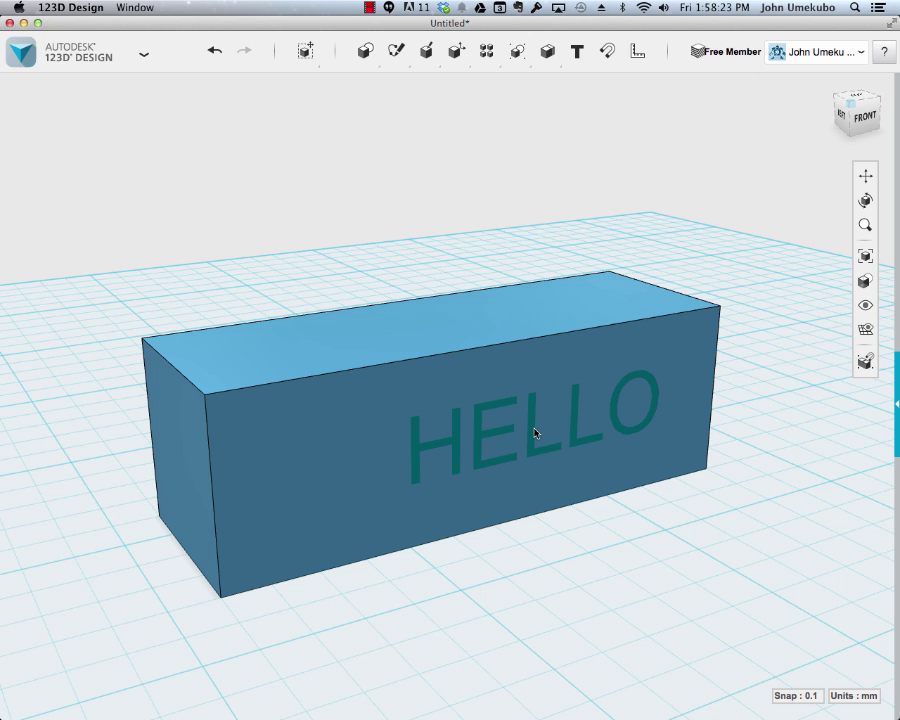
mouse_move(560, 489)
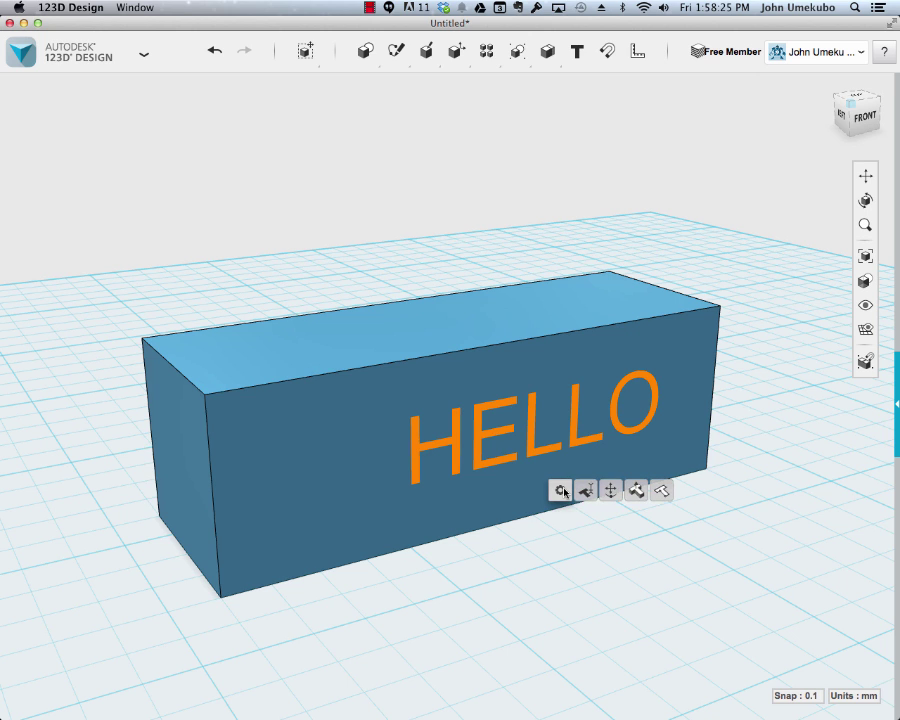
- Extrude the HELLO lettering 2 mm outward from the box's front face
click(637, 491)
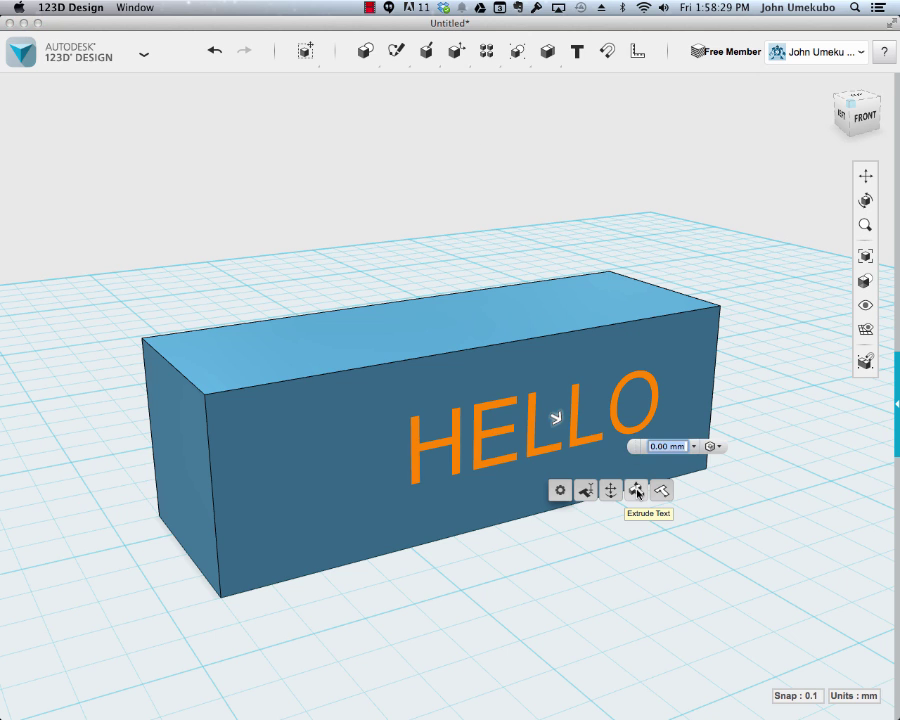
click(557, 417)
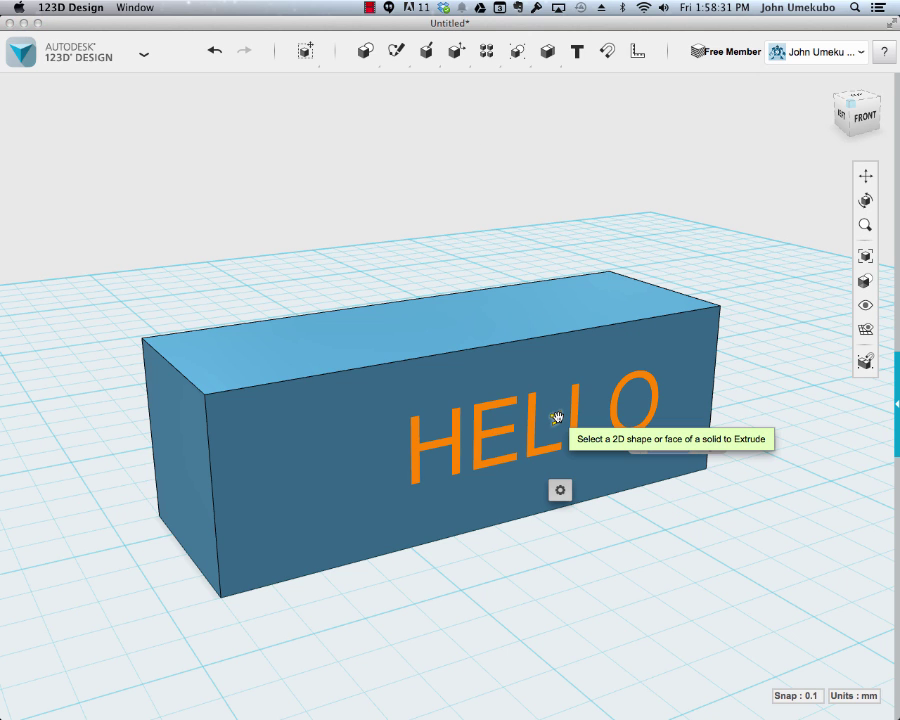
click(557, 417)
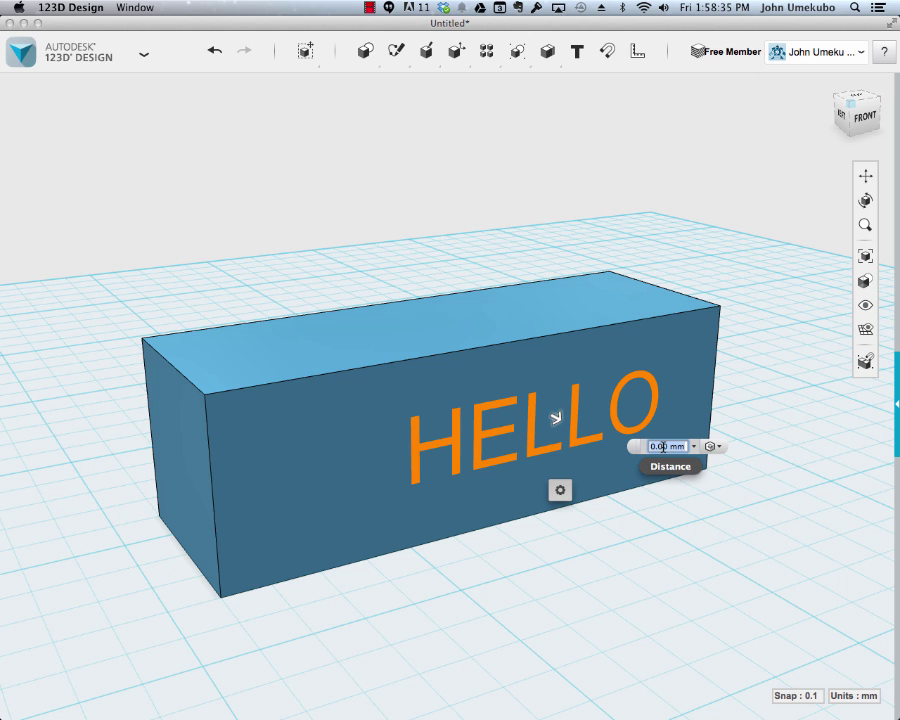
text(2)
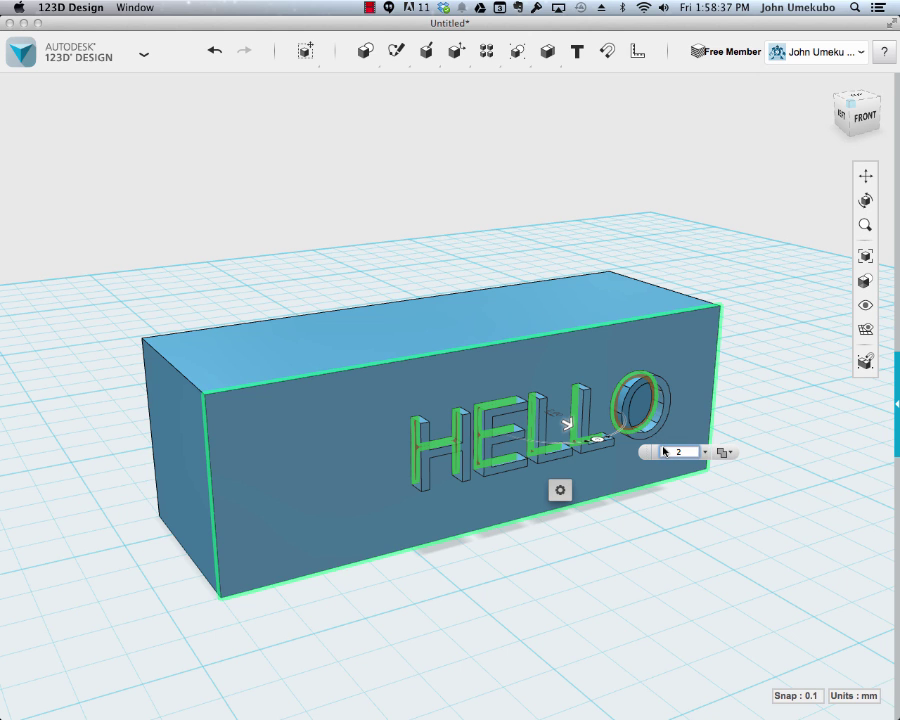
key(Return)
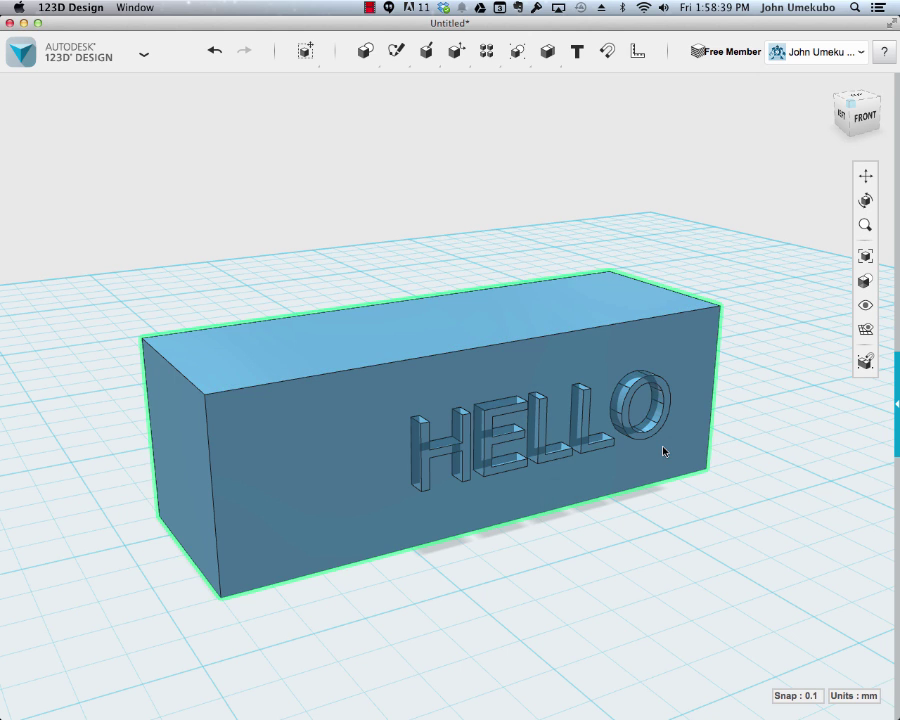
click(506, 609)
right_drag(506, 609, 519, 546)
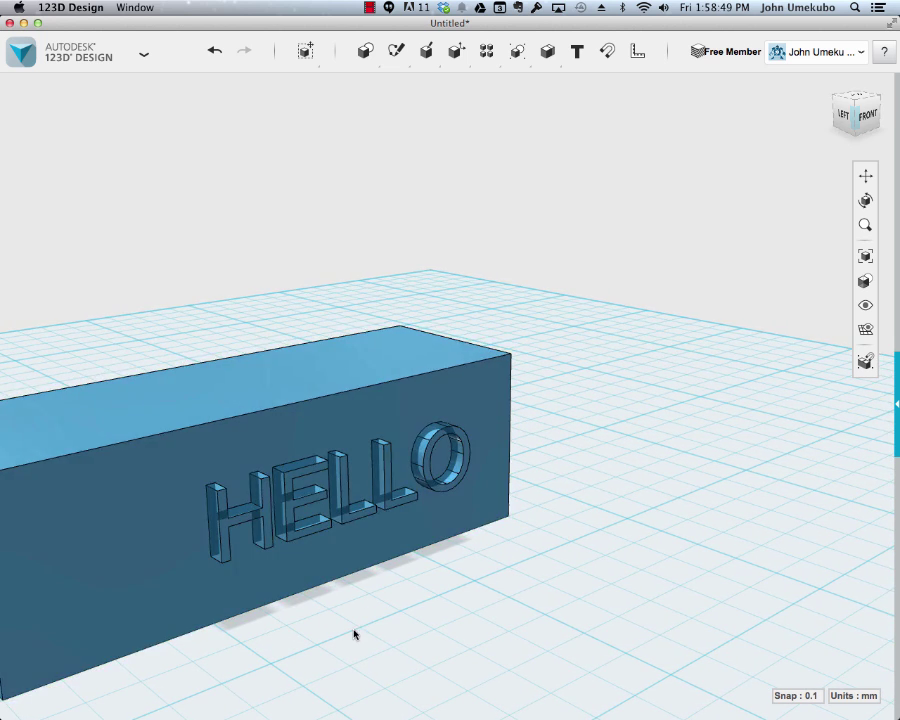
mouse_move(472, 538)
right_down()
mouse_move(462, 543)
mouse_move(460, 534)
mouse_move(460, 542)
right_up()
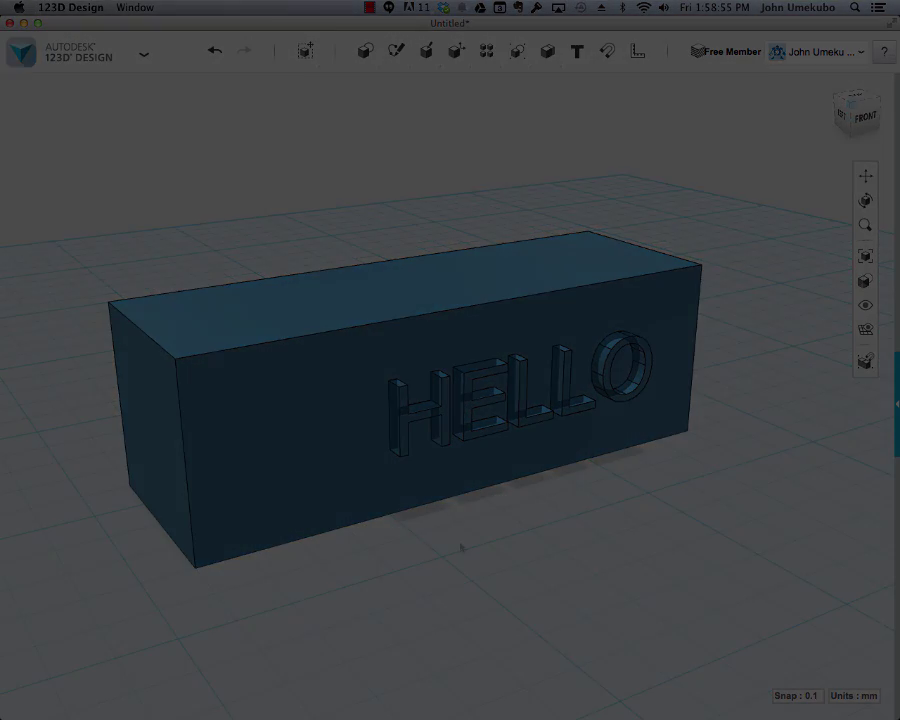